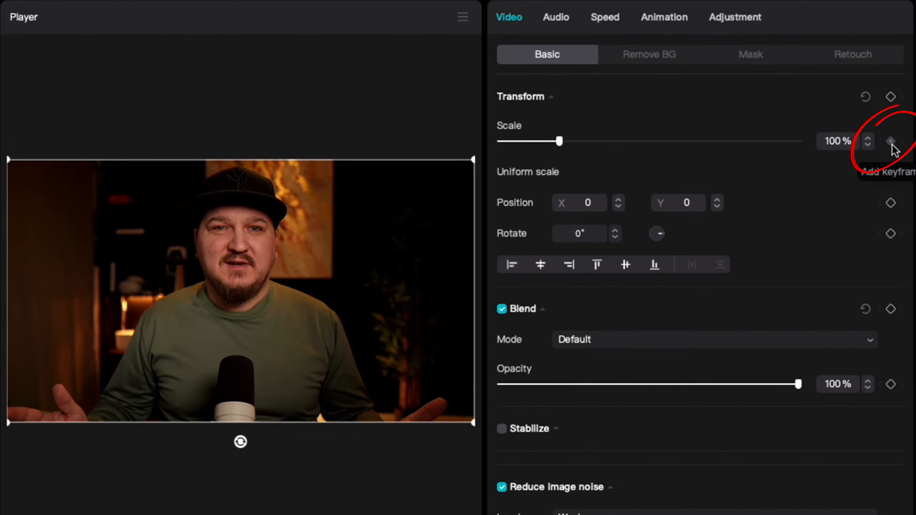
# Step: Keyframe the clip's scale at 100% near 8 seconds and at 130% at 10 seconds for a gradual zoom-in
pyautogui.click(891, 141)
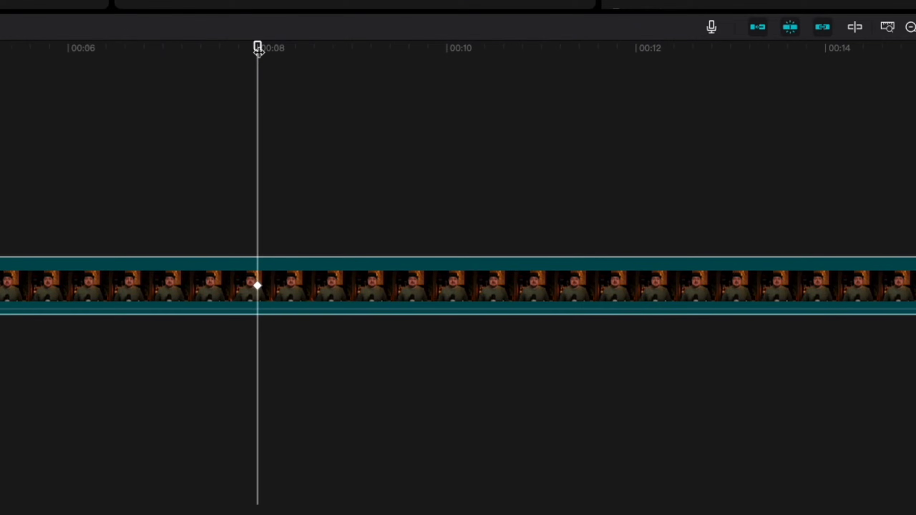
pyautogui.moveTo(258, 50); pyautogui.dragTo(447, 56)
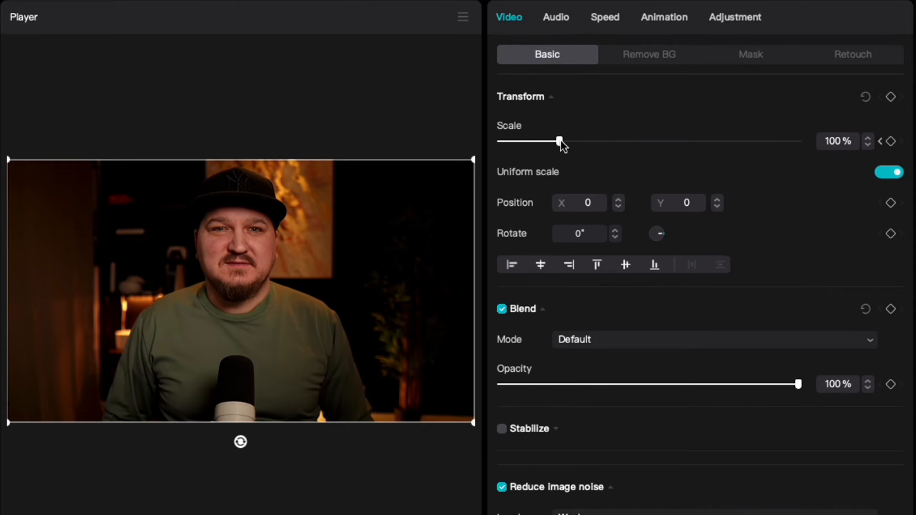
pyautogui.moveTo(560, 140); pyautogui.dragTo(577, 139)
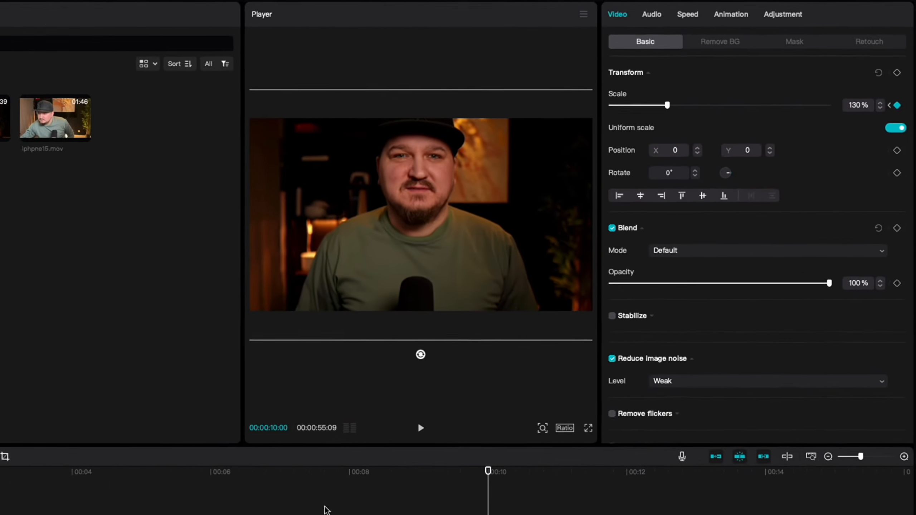
# Step: Play back the zoom-in between the two scale keyframes
pyautogui.click(474, 359)
pyautogui.press('space')
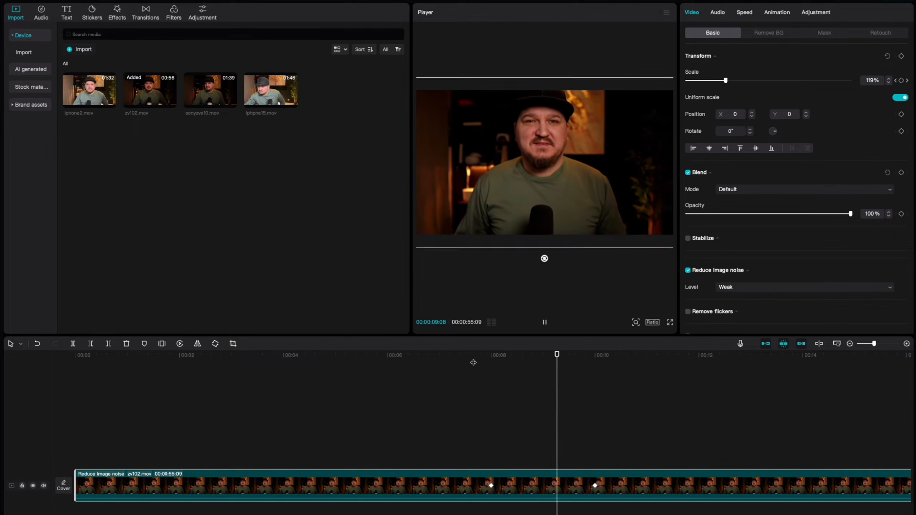
pyautogui.press('space')
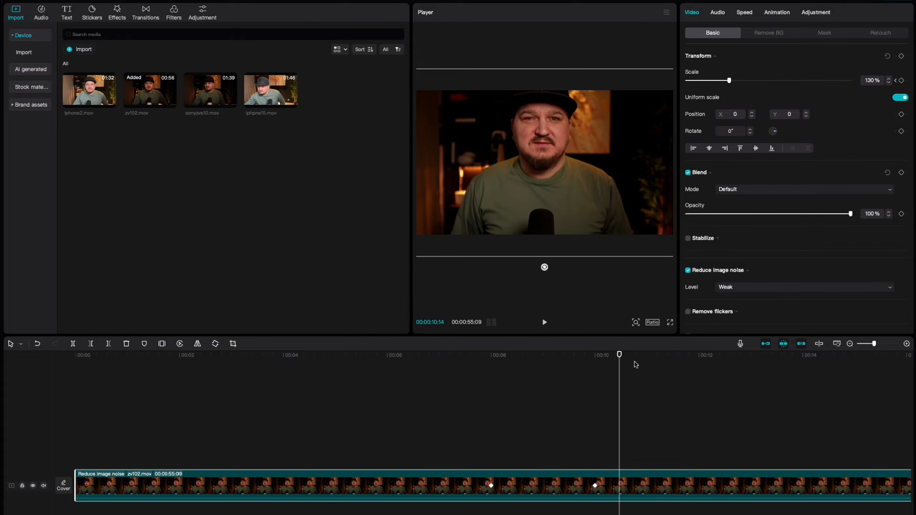
# Step: Add a position keyframe at 8 seconds and shift the picture to Y -326 at 10 seconds
pyautogui.moveTo(620, 356); pyautogui.dragTo(594, 402)
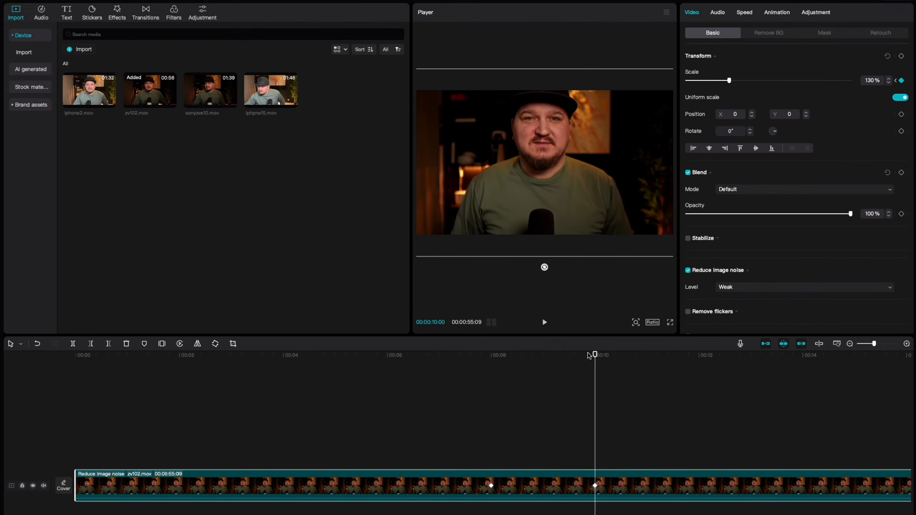
pyautogui.moveTo(595, 355); pyautogui.dragTo(493, 361)
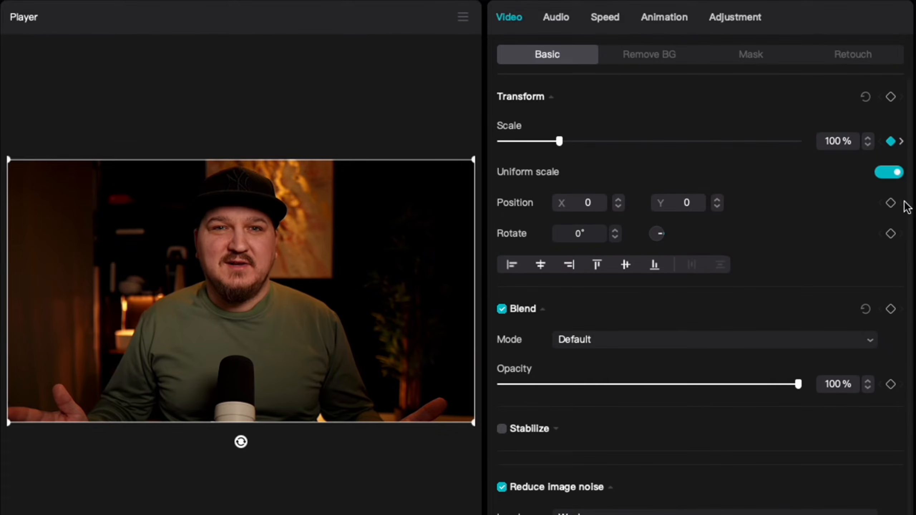
pyautogui.click(890, 203)
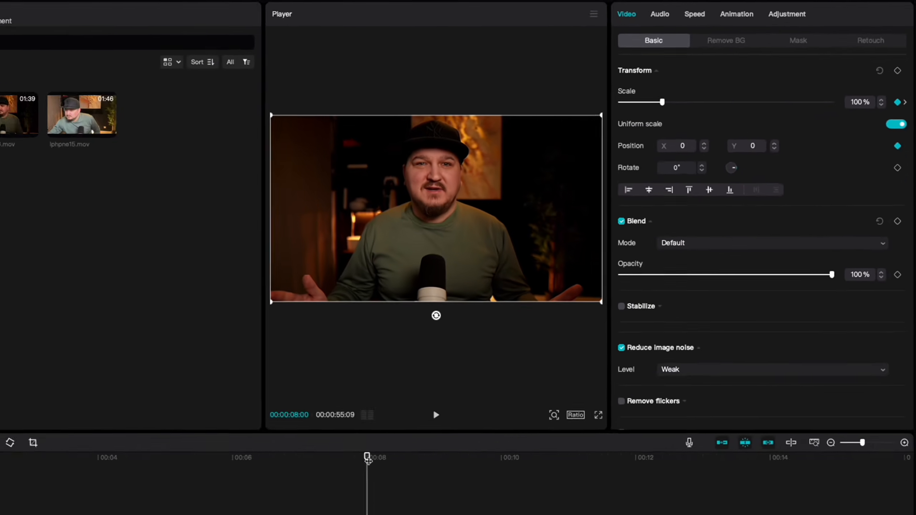
pyautogui.moveTo(491, 366); pyautogui.dragTo(593, 367)
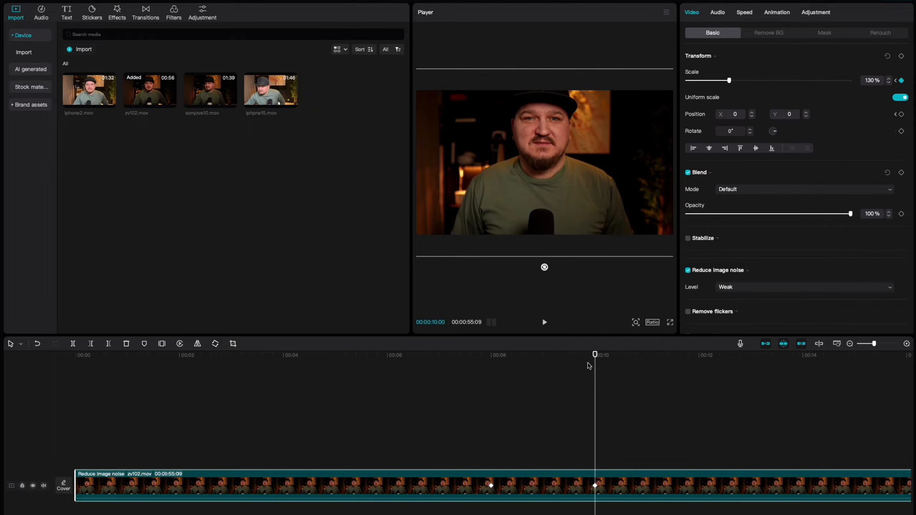
pyautogui.moveTo(554, 144); pyautogui.dragTo(553, 157)
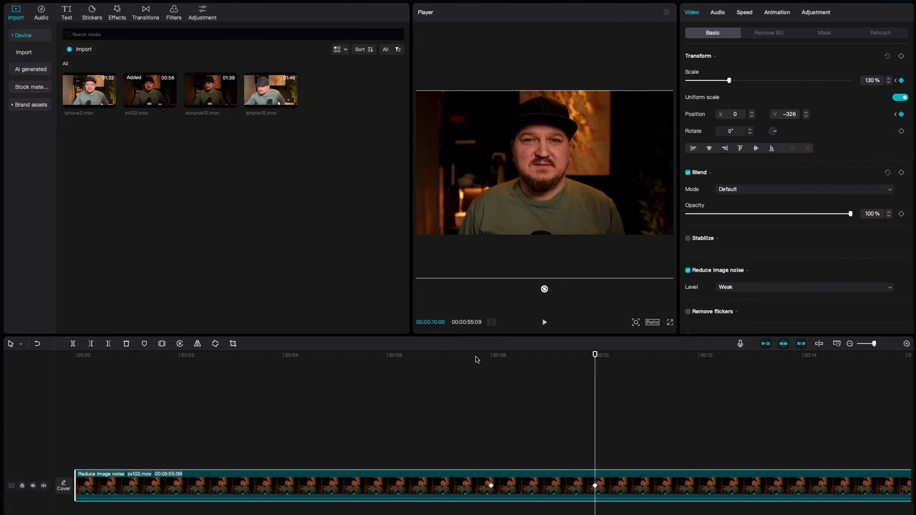
# Step: Play back the zoom-in combined with the vertical position shift
pyautogui.click(476, 360)
pyautogui.press('space')
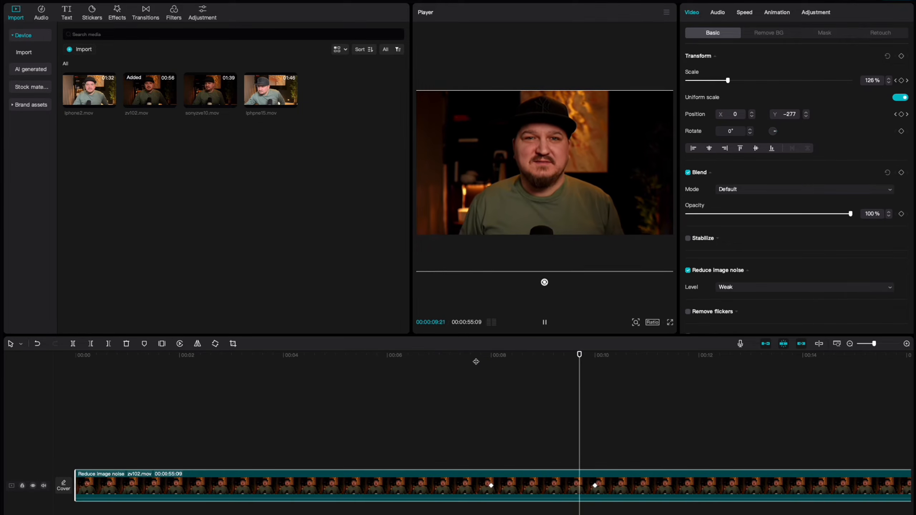
pyautogui.press('space')
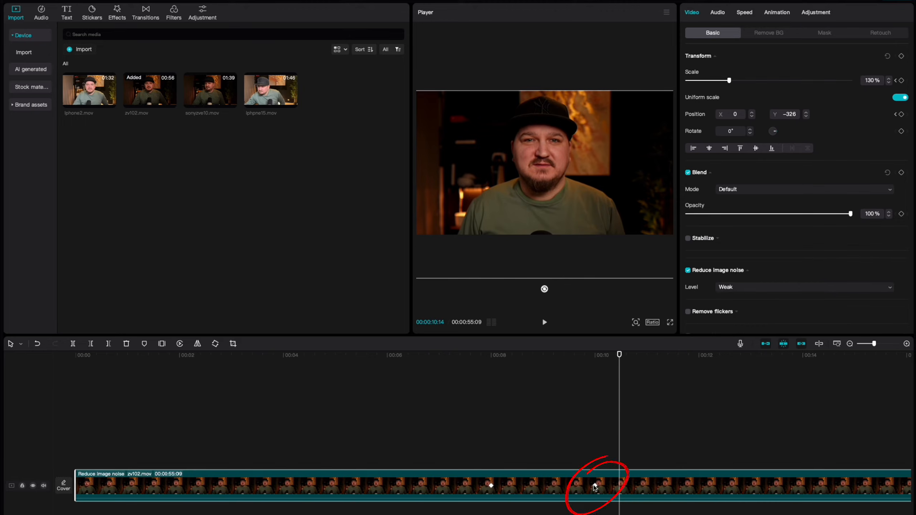
# Step: At 00:00:11:16, keyframe the scale back to 100% and the position to X 0, Y 0
pyautogui.moveTo(620, 355); pyautogui.dragTo(675, 354)
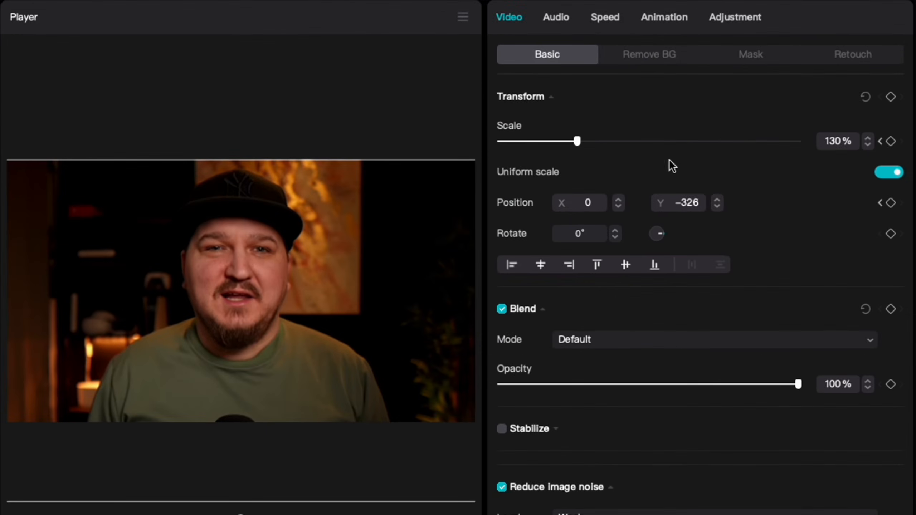
pyautogui.moveTo(576, 141); pyautogui.dragTo(559, 142)
pyautogui.moveTo(242, 357); pyautogui.dragTo(230, 323)
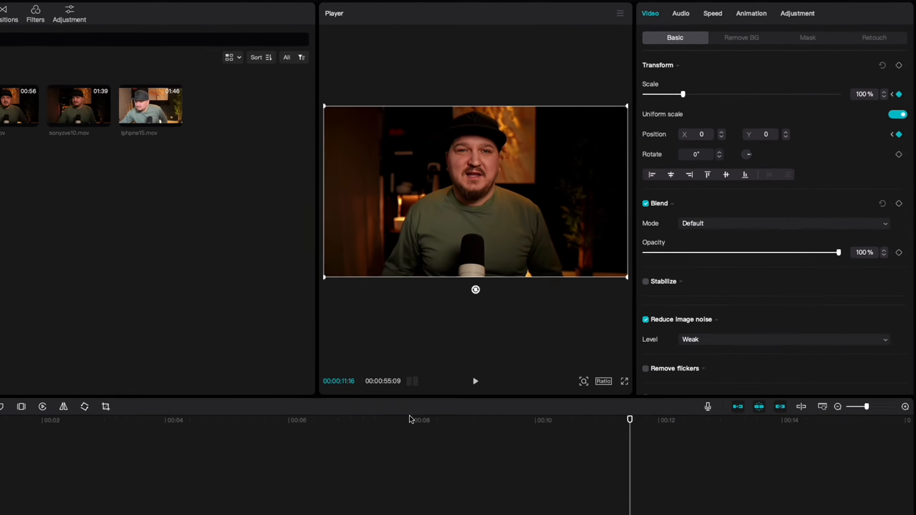
# Step: Play back the zoom-in and zoom-out from before 8 seconds to past 12 seconds
pyautogui.click(410, 420)
pyautogui.press('space')
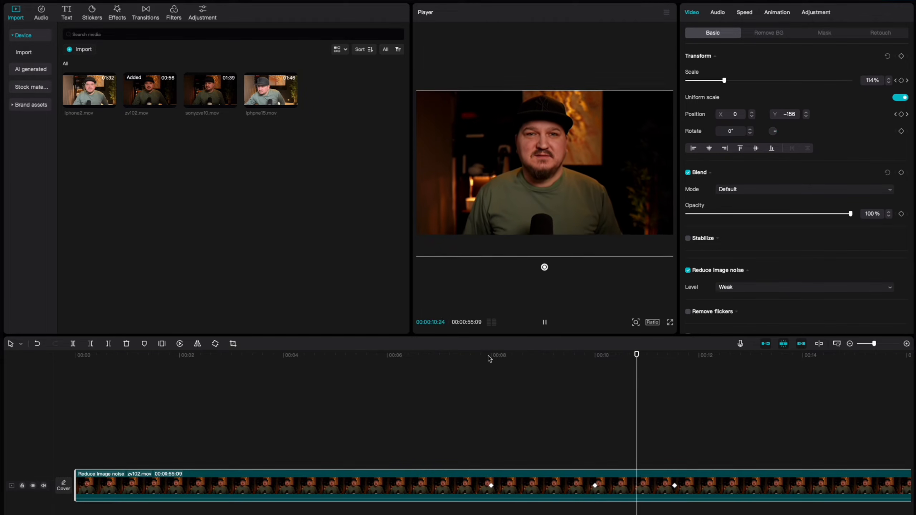
pyautogui.press('space')
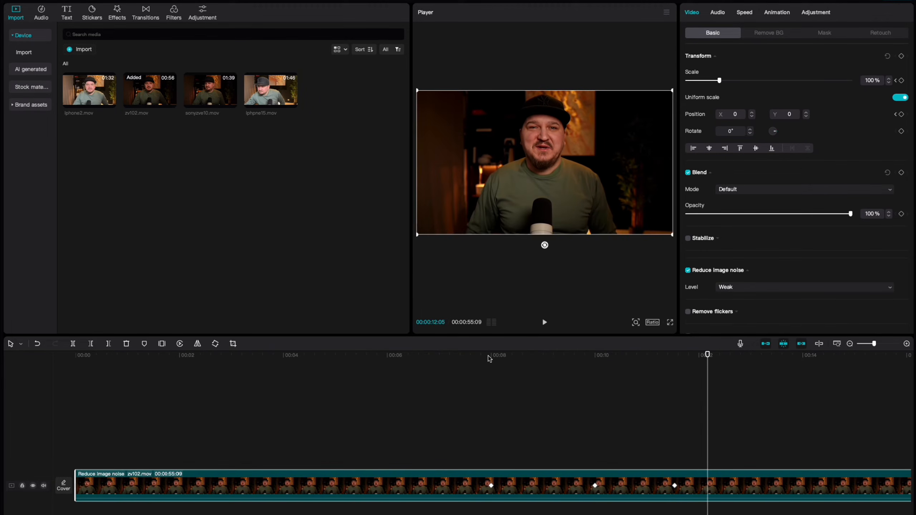
# Step: At 00:00:10:03, keyframe the scale at 100% and the position at X 0, Y 0
pyautogui.moveTo(707, 355); pyautogui.dragTo(600, 366)
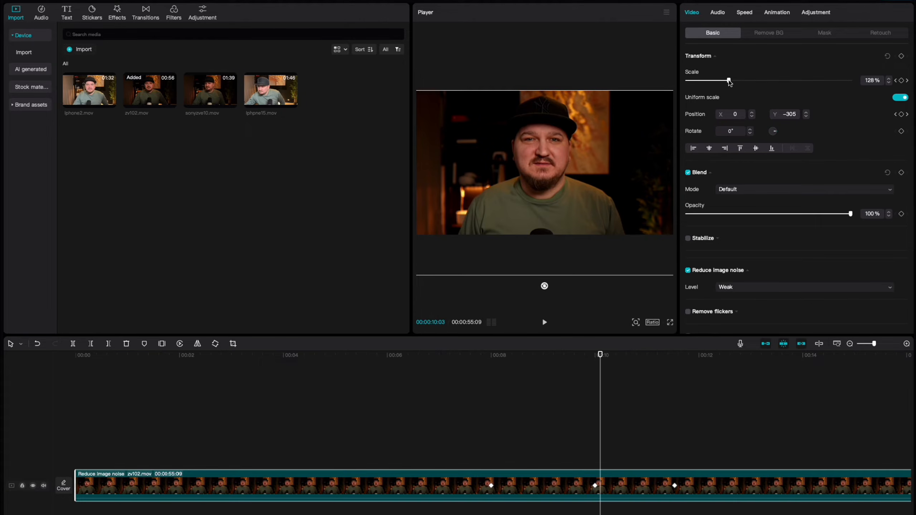
pyautogui.moveTo(729, 80); pyautogui.dragTo(719, 83)
pyautogui.moveTo(584, 174); pyautogui.dragTo(584, 154)
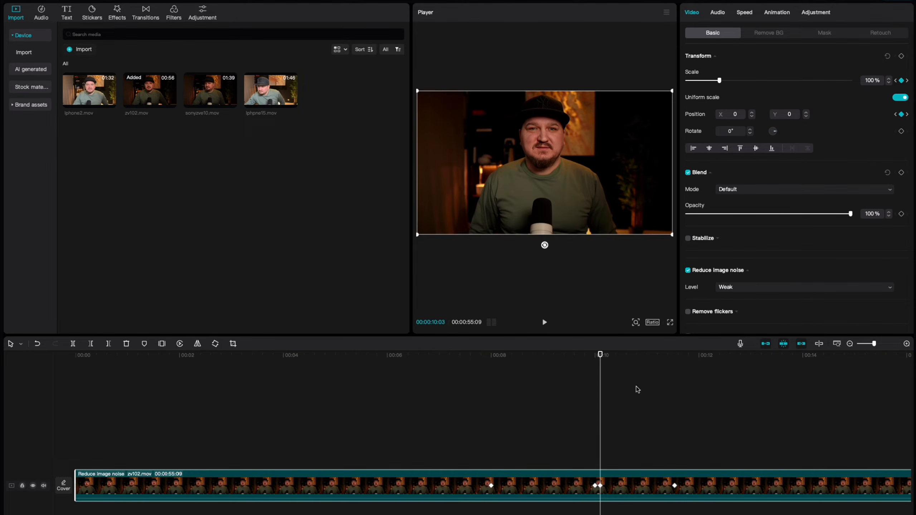
# Step: Keyframe 150% scale with position X -913, Y -535 at 00:00:10:06, and 141% scale with X 784, Y -442 at 00:00:10:13
pyautogui.moveTo(600, 356); pyautogui.dragTo(605, 355)
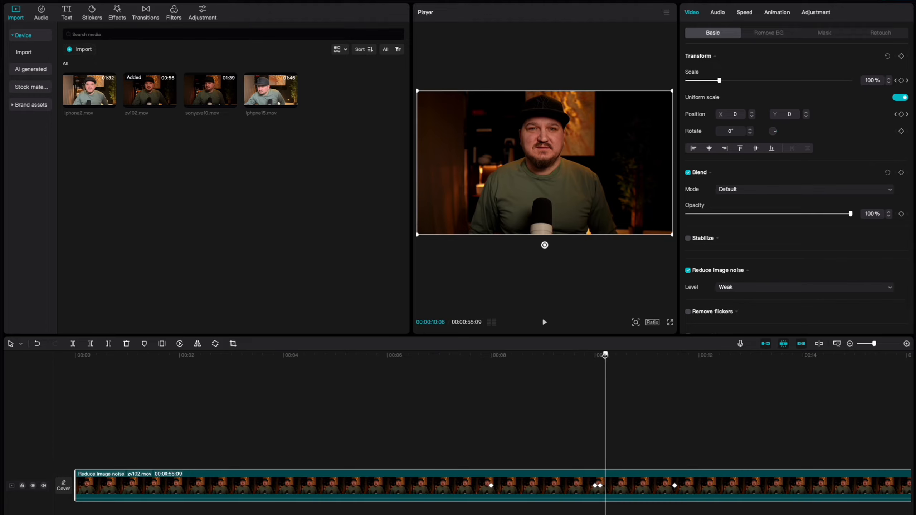
pyautogui.moveTo(719, 80); pyautogui.dragTo(736, 80)
pyautogui.moveTo(570, 141); pyautogui.dragTo(508, 175)
pyautogui.moveTo(606, 356); pyautogui.dragTo(617, 357)
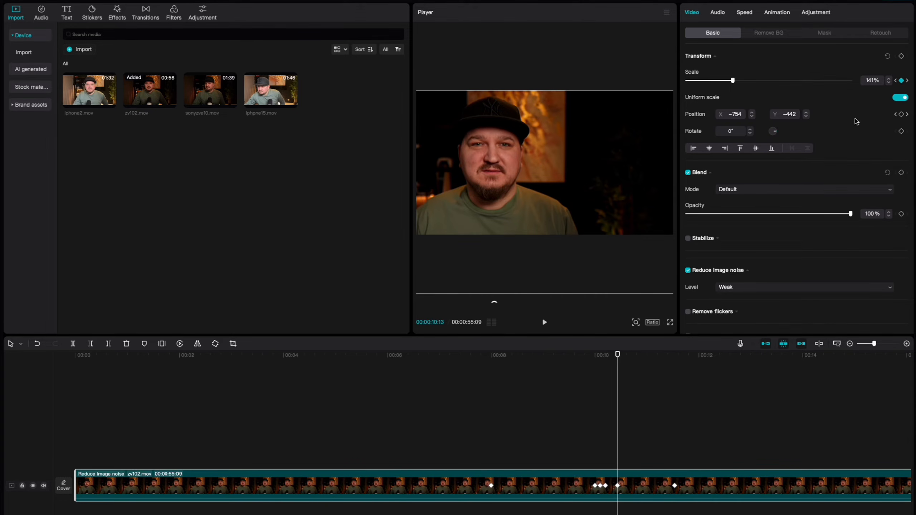
pyautogui.moveTo(483, 155); pyautogui.dragTo(586, 158)
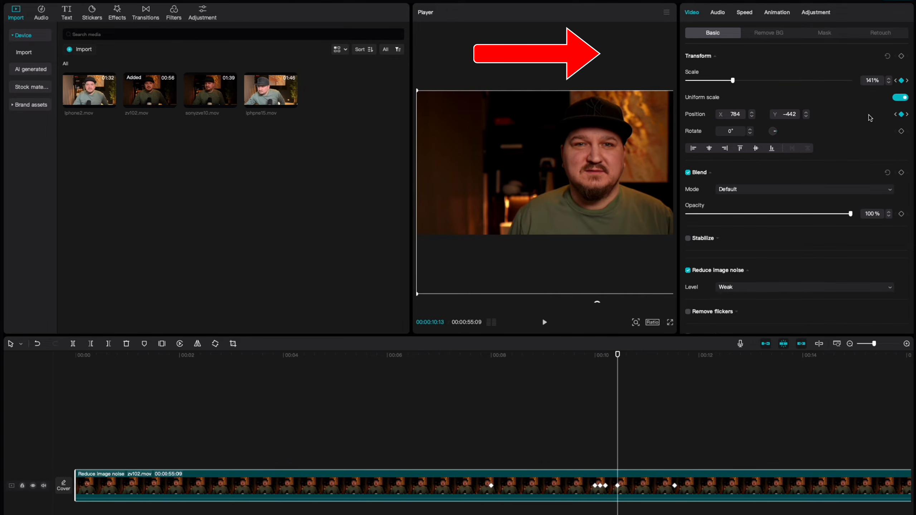
# Step: Play back the quick side-to-side movement created by the keyframes after 10 seconds
pyautogui.moveTo(617, 355); pyautogui.dragTo(487, 358)
pyautogui.press('space')
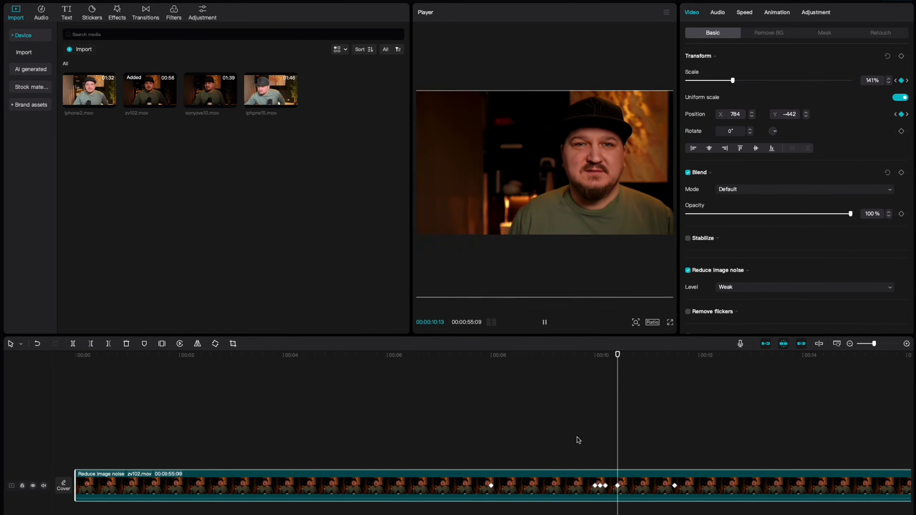
pyautogui.press('space')
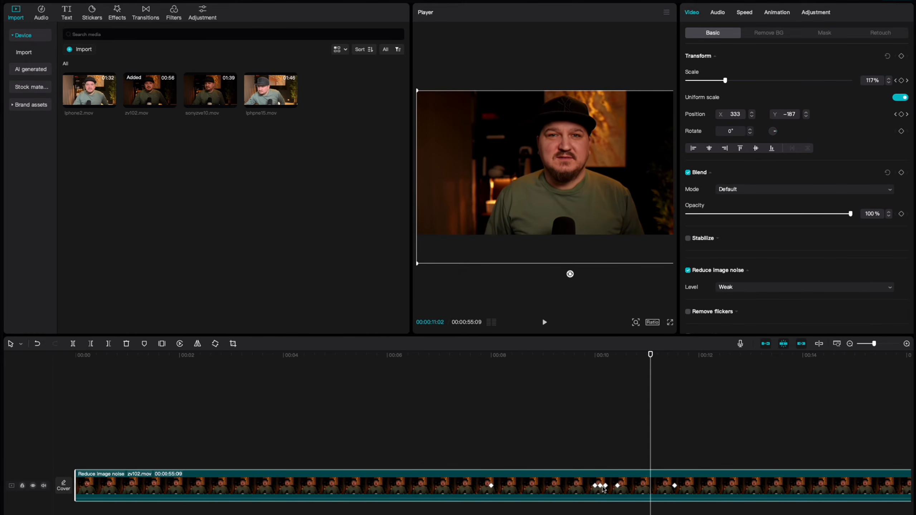
pyautogui.click(578, 379)
pyautogui.press('space')
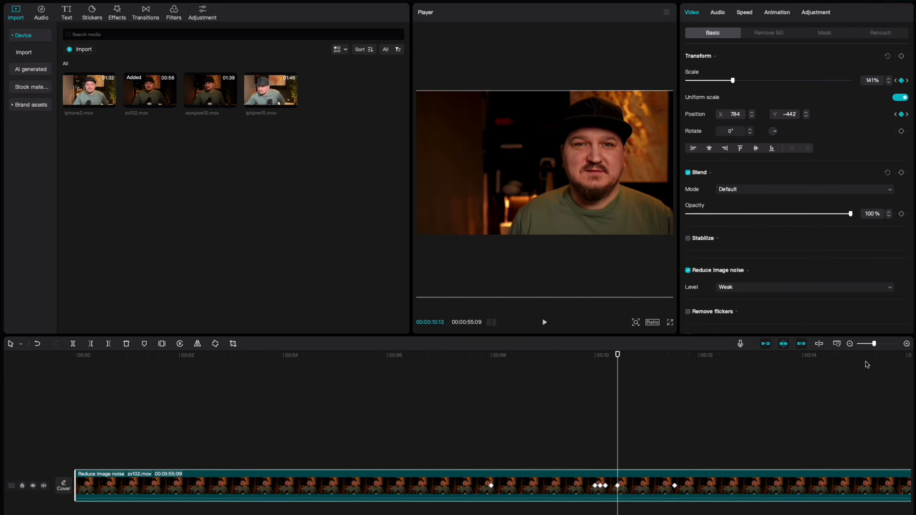
# Step: Inspect the closely spaced keyframes between 10 and 11 seconds up close, stepping through each frame position
pyautogui.moveTo(874, 344); pyautogui.dragTo(879, 343)
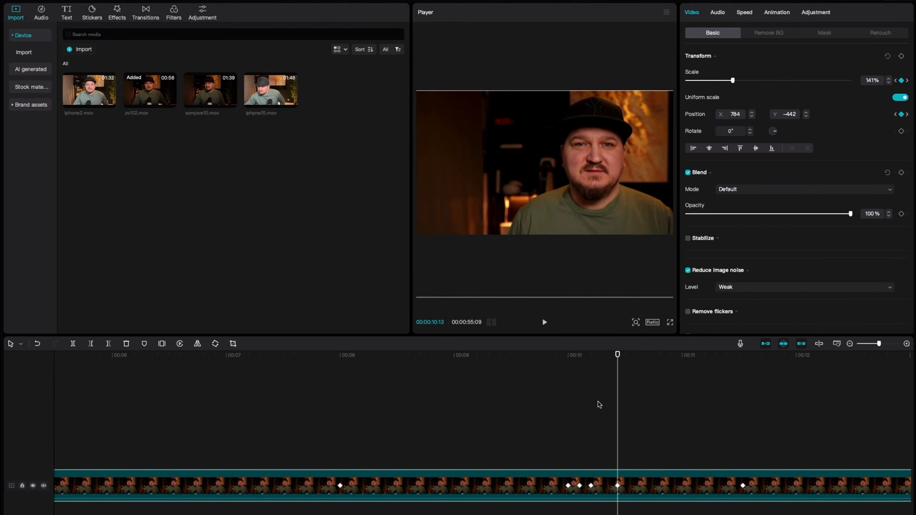
pyautogui.click(590, 359)
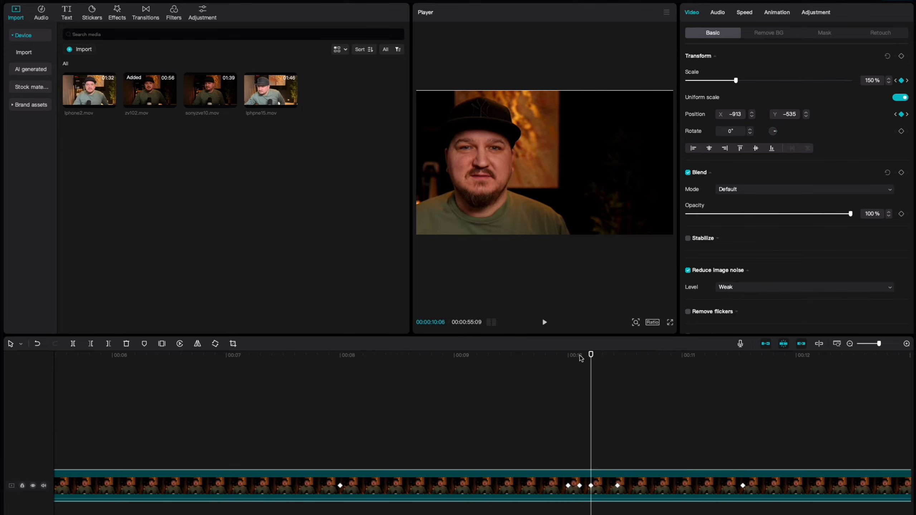
pyautogui.click(579, 357)
pyautogui.click(613, 359)
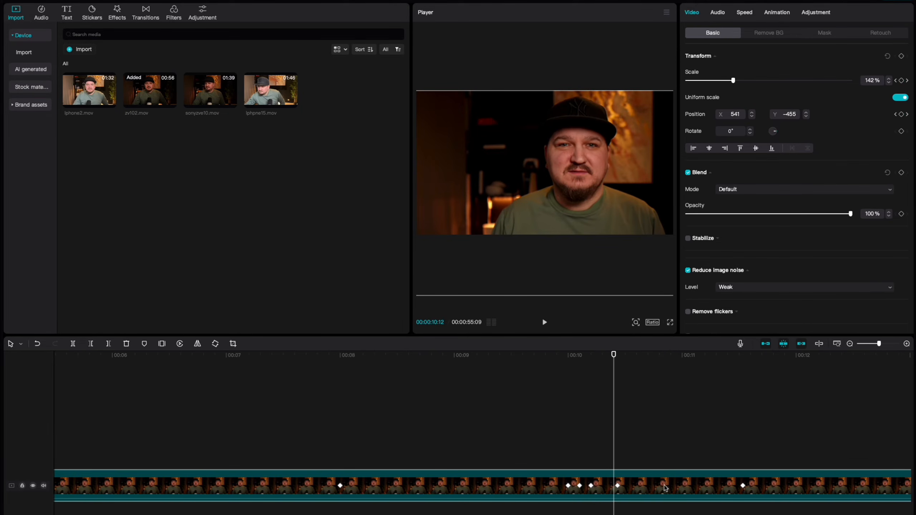
pyautogui.press('space')
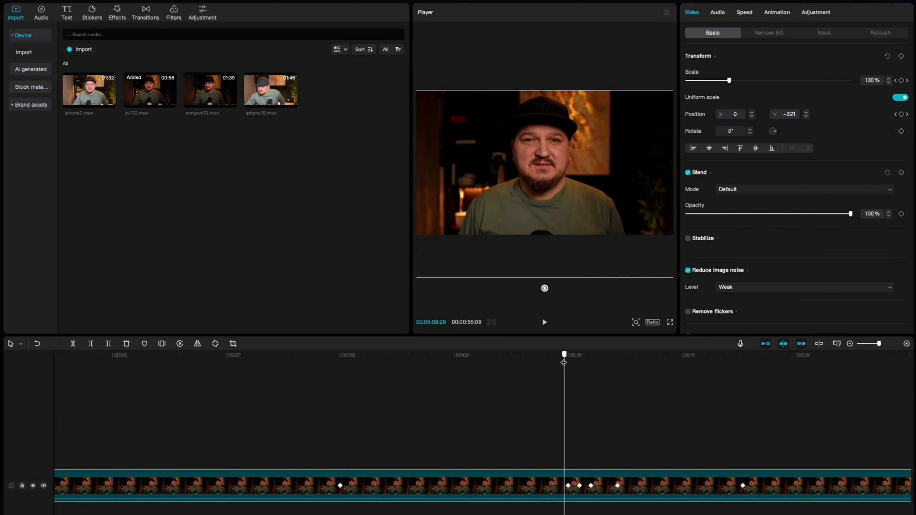
# Step: Add an opacity keyframe at 100% at 00:00:10:03
pyautogui.moveTo(585, 374); pyautogui.dragTo(569, 378)
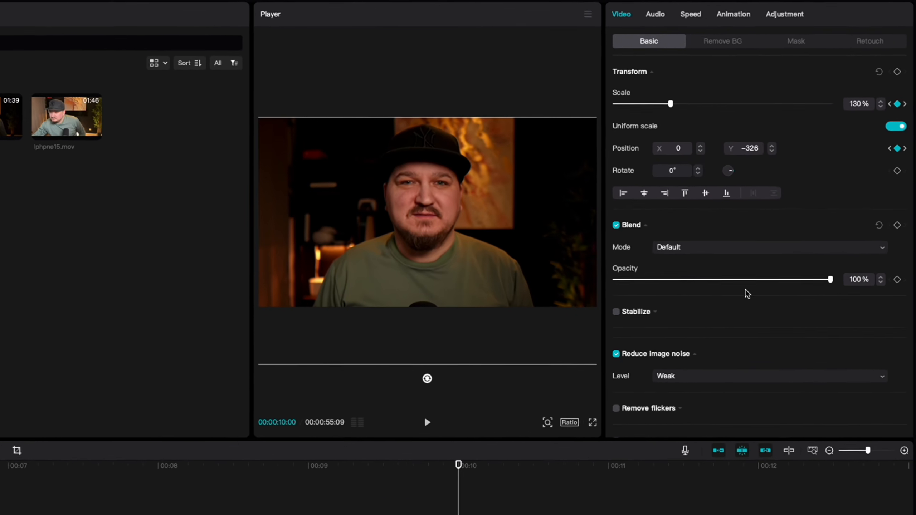
pyautogui.moveTo(361, 514); pyautogui.dragTo(329, 514)
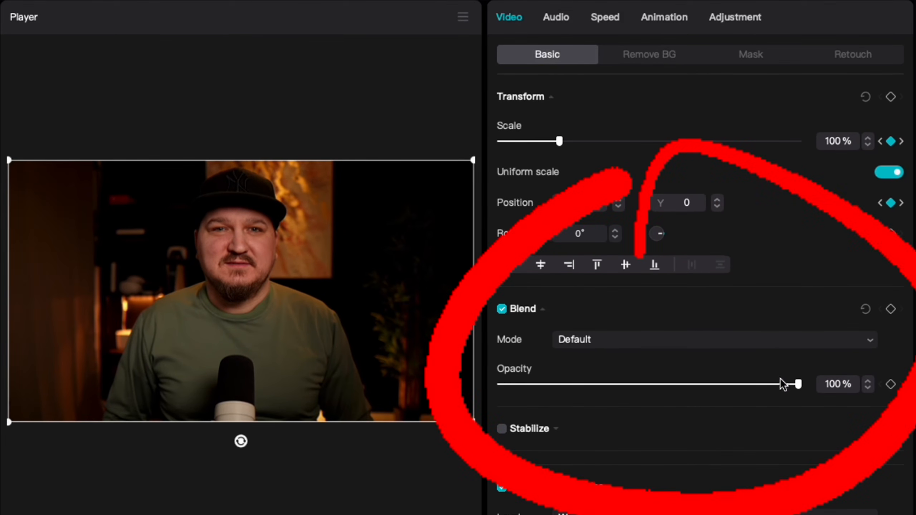
pyautogui.click(890, 384)
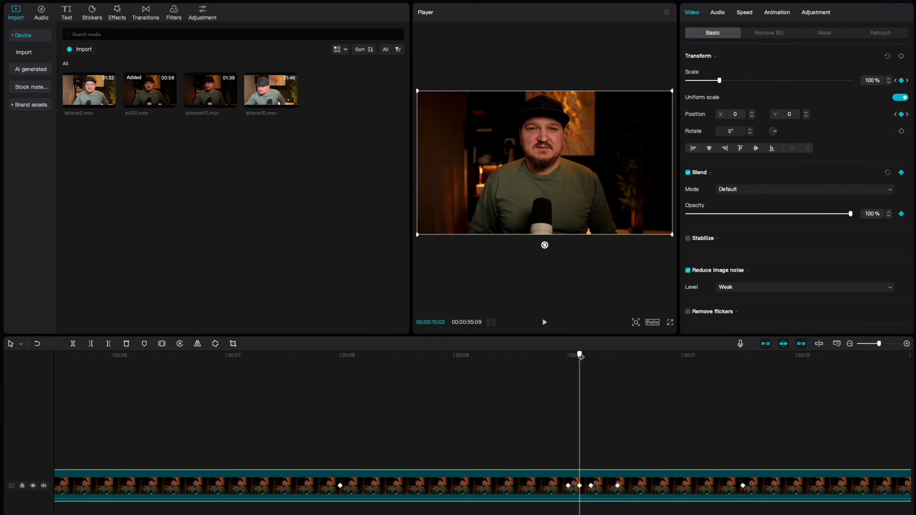
# Step: Keyframe the clip's opacity down to 30% at 00:00:10:13 and back up to 100% at 00:00:11:16
pyautogui.moveTo(580, 356); pyautogui.dragTo(590, 355)
pyautogui.moveTo(533, 417); pyautogui.dragTo(546, 417)
pyautogui.moveTo(840, 250); pyautogui.dragTo(818, 249)
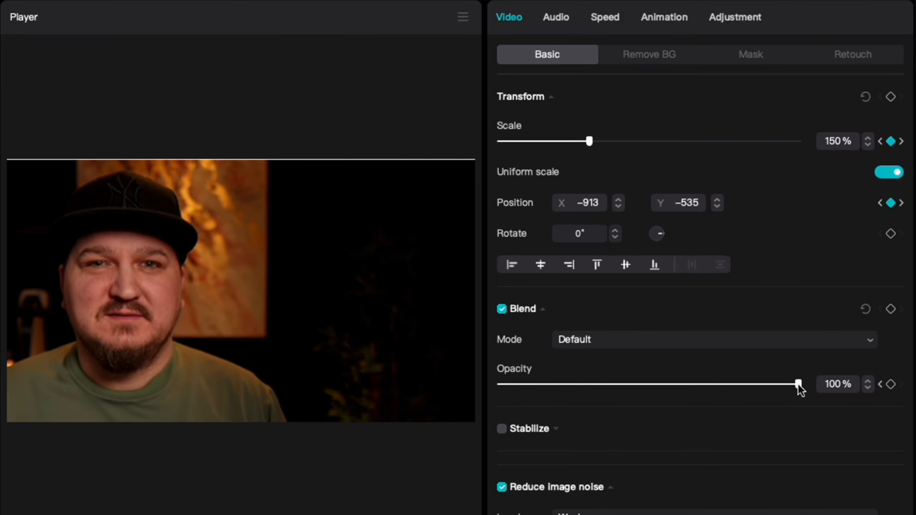
pyautogui.moveTo(764, 384); pyautogui.dragTo(617, 358)
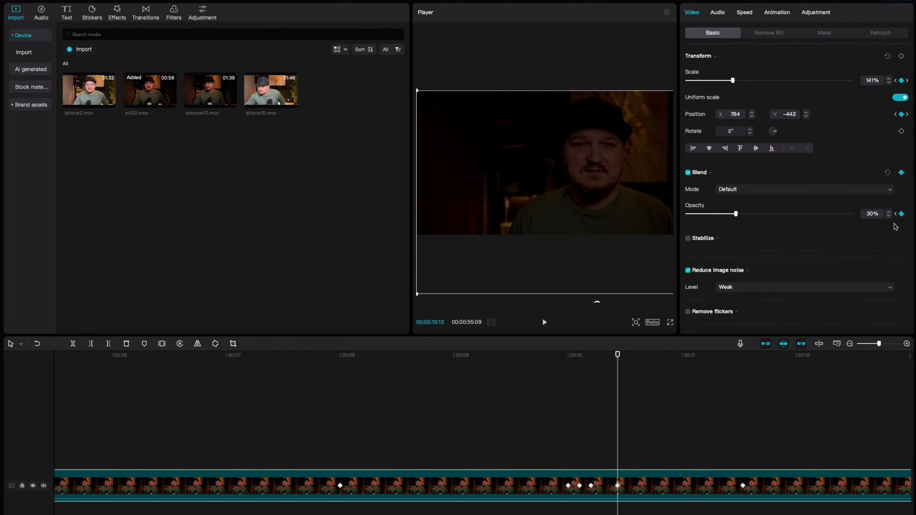
pyautogui.moveTo(617, 358); pyautogui.dragTo(741, 364)
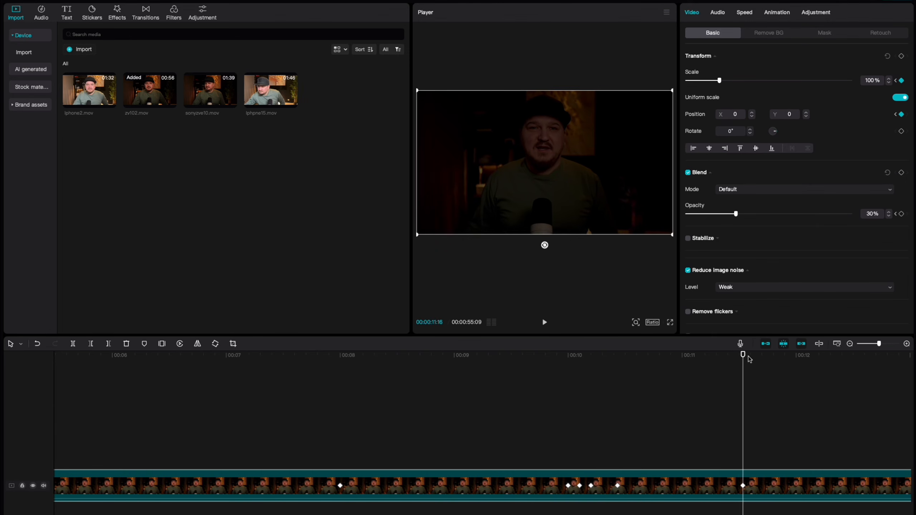
pyautogui.moveTo(735, 214); pyautogui.dragTo(851, 214)
# Step: Play back the full animation with the opacity changes
pyautogui.click(326, 357)
pyautogui.press('space')
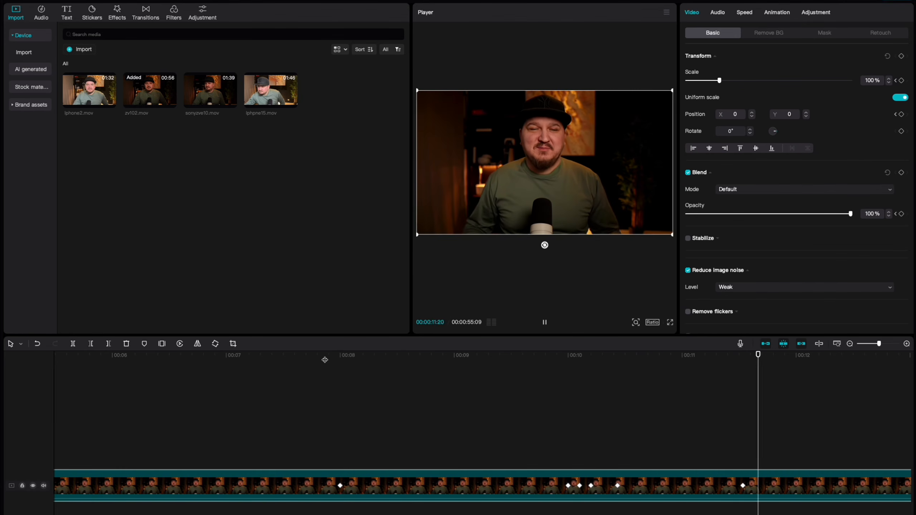
pyautogui.press('space')
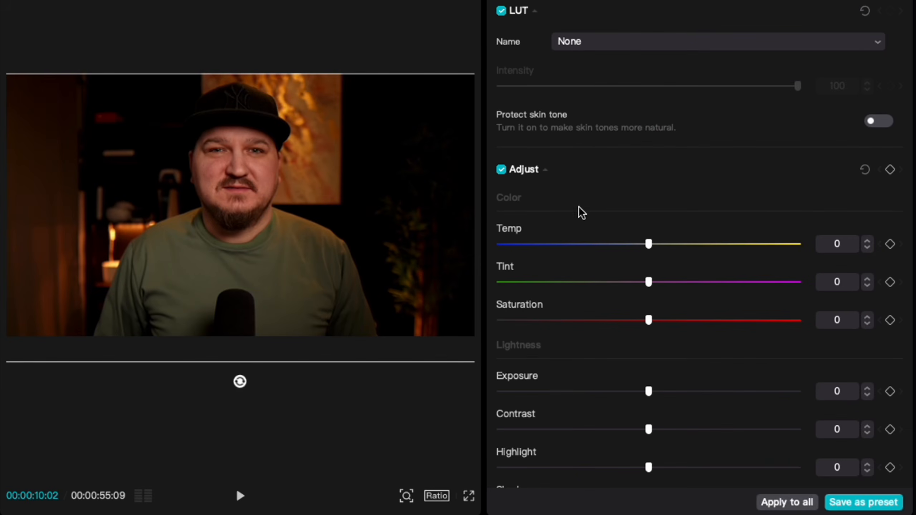
pyautogui.scroll(-3, 595, 215)
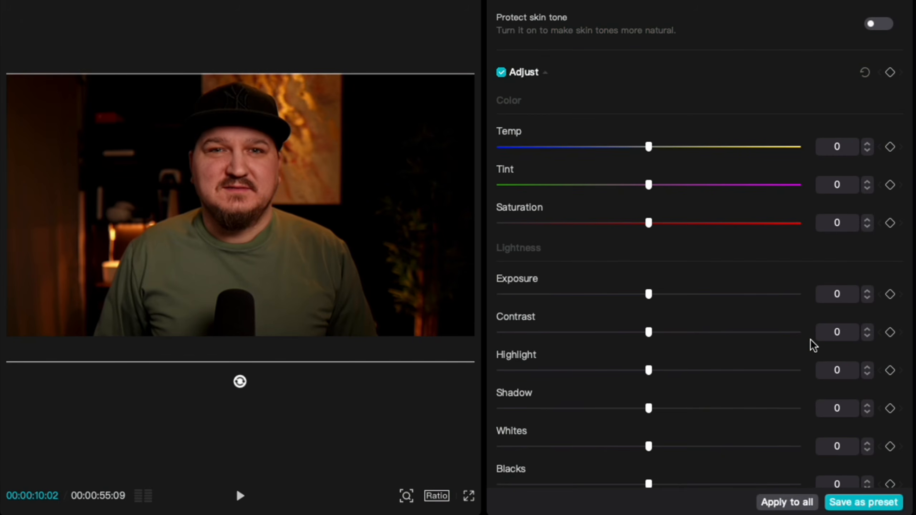
pyautogui.write('LINKS IN THE DESCRIPTION IF Y')
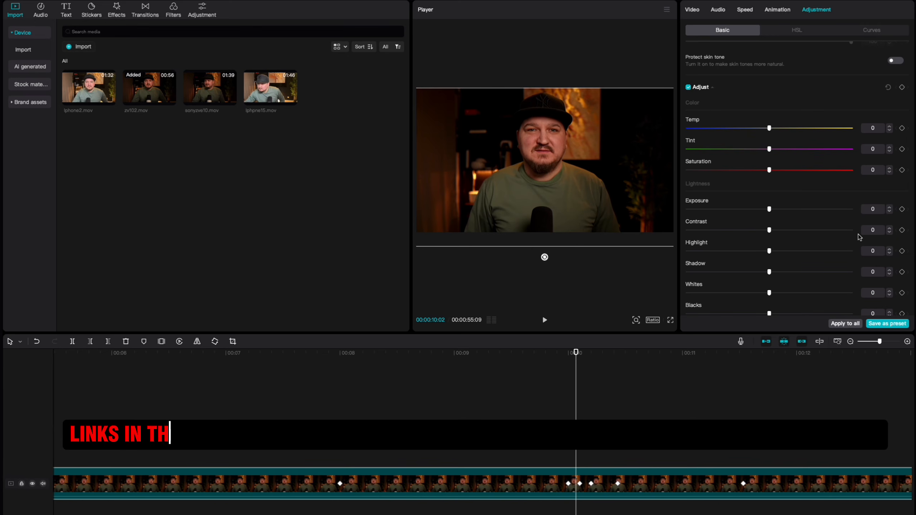